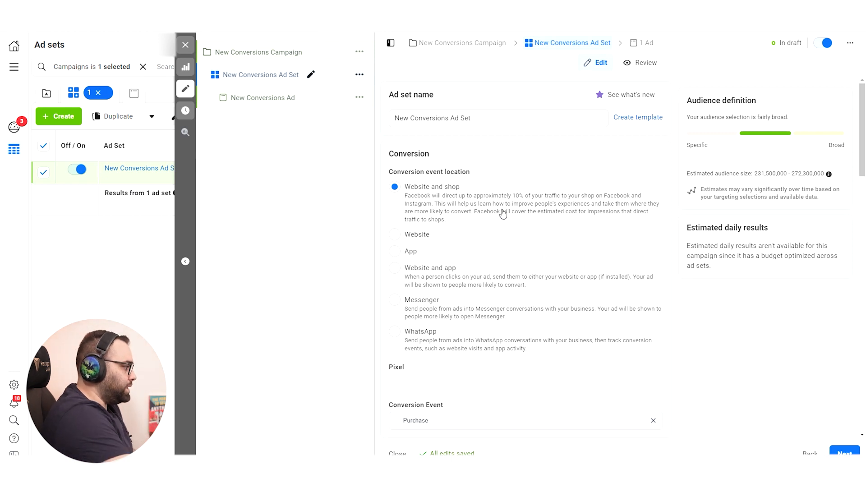
- Set the ad set's conversion event location to Website and its conversion event to Purchase
left_click(395, 234)
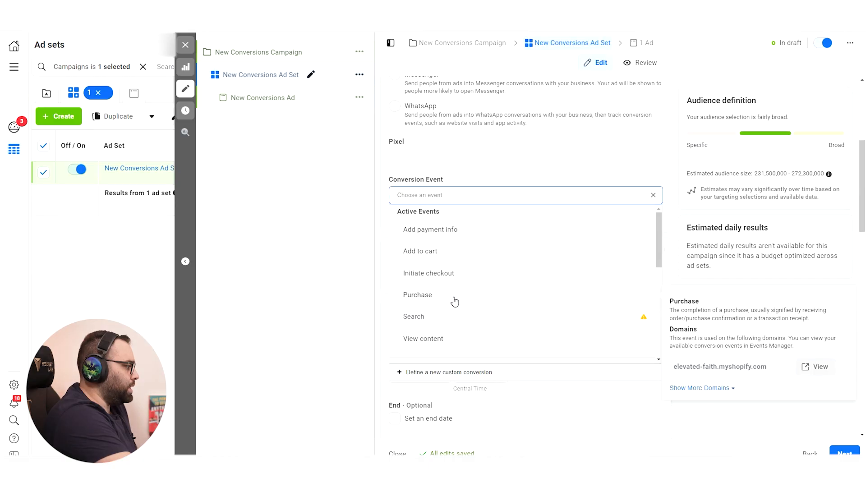
left_click(454, 297)
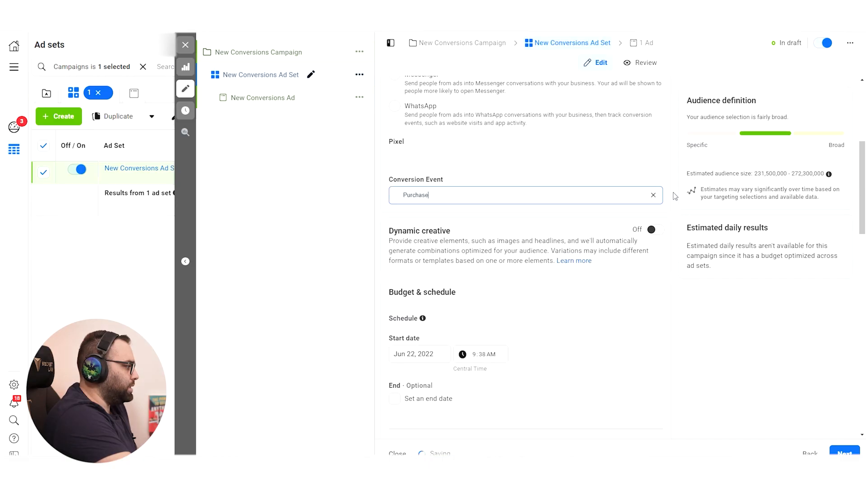
- Switch the ad set to manual placements and exclude the Audience network and Messenger platforms
scroll(638, 257, "down", 5)
scroll(522, 160, "down", 1)
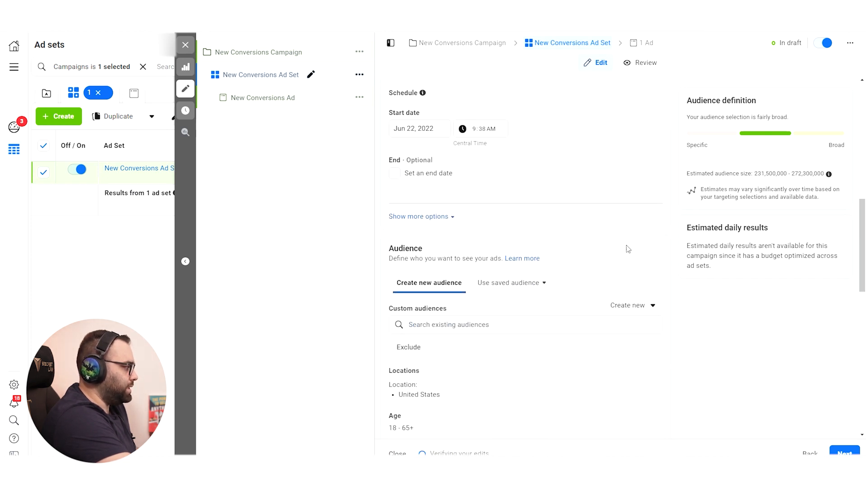
scroll(627, 249, "down", 5)
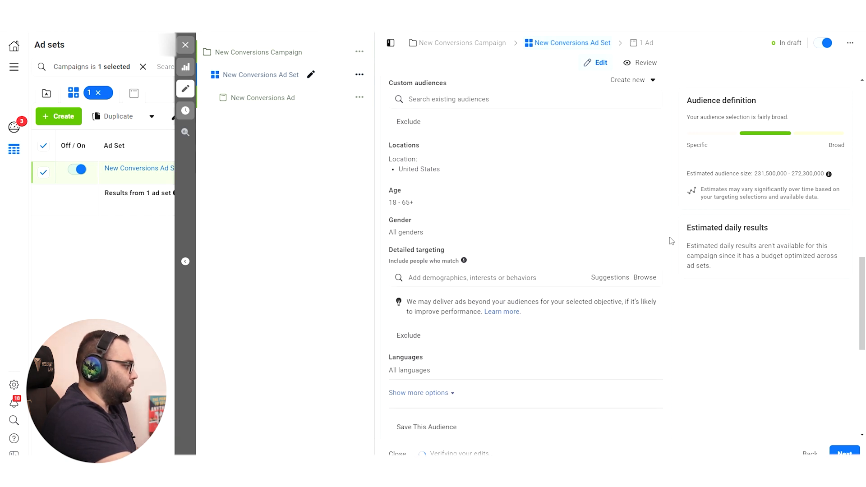
scroll(598, 175, "down", 1)
scroll(525, 352, "down", 3)
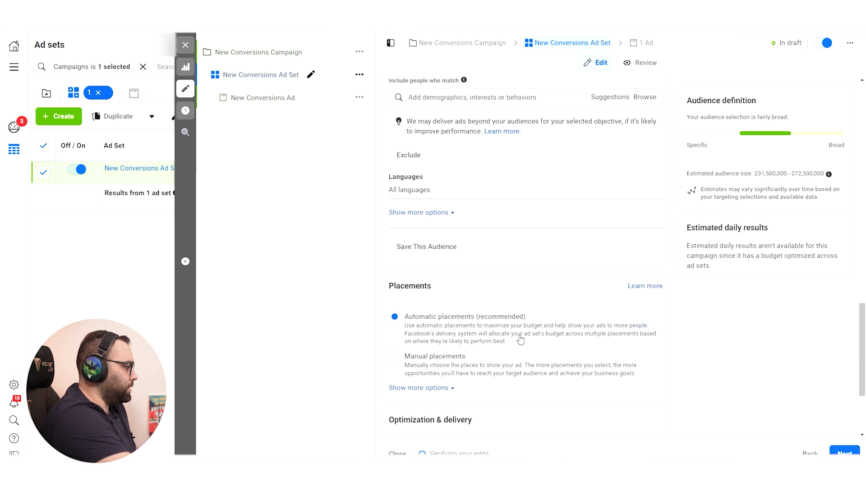
scroll(520, 338, "up", 2)
scroll(521, 273, "down", 3)
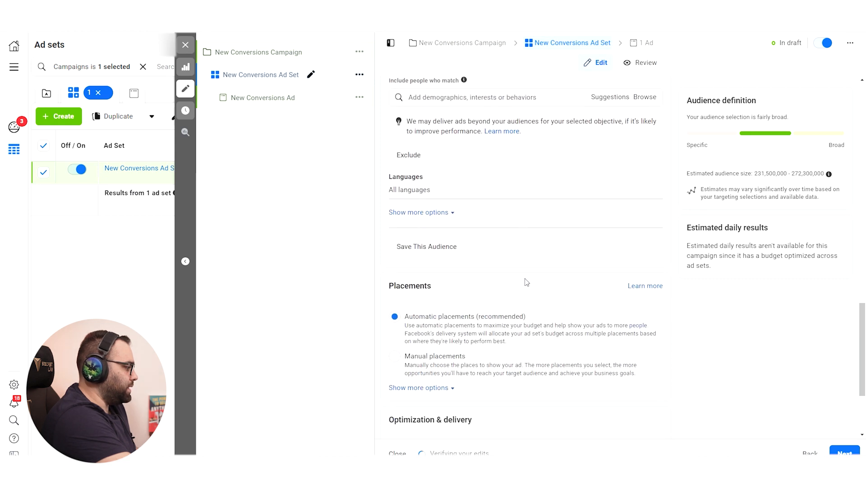
scroll(528, 289, "down", 1)
scroll(577, 313, "down", 1)
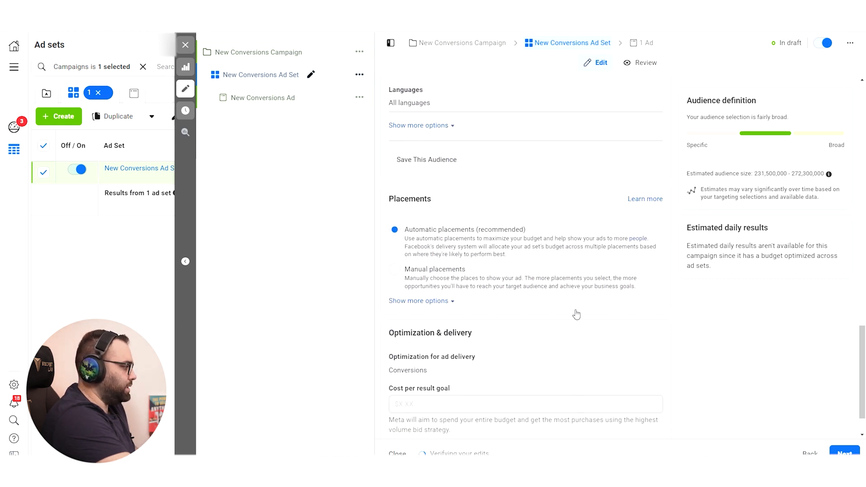
left_click(394, 267)
scroll(442, 242, "down", 3)
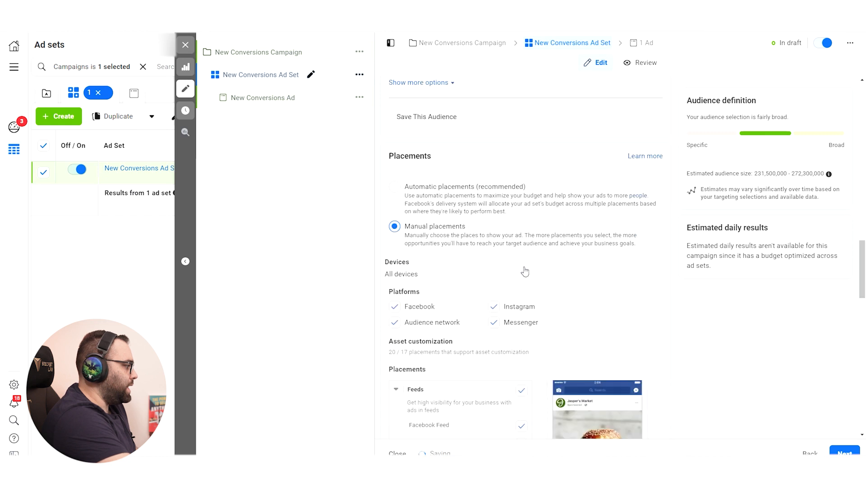
left_click(395, 227)
left_click(493, 226)
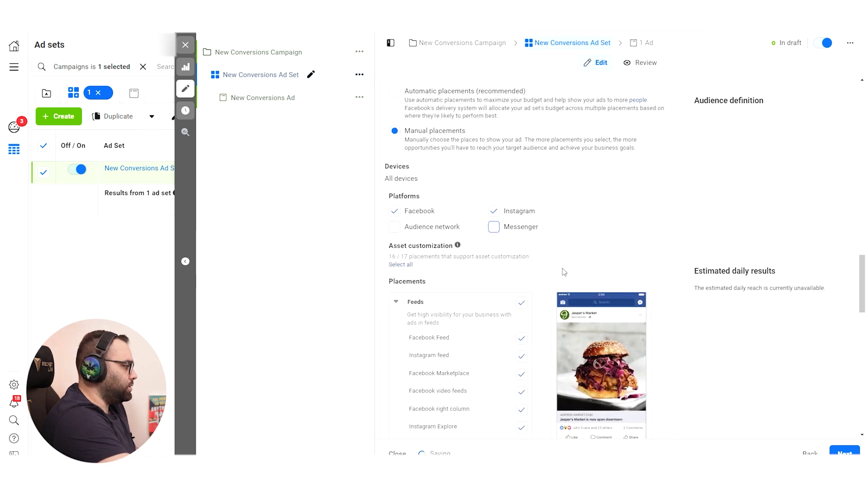
- Limit the Feeds placements to Facebook Feed and Instagram feed
scroll(562, 271, "down", 2)
left_click(522, 251)
left_click(522, 267)
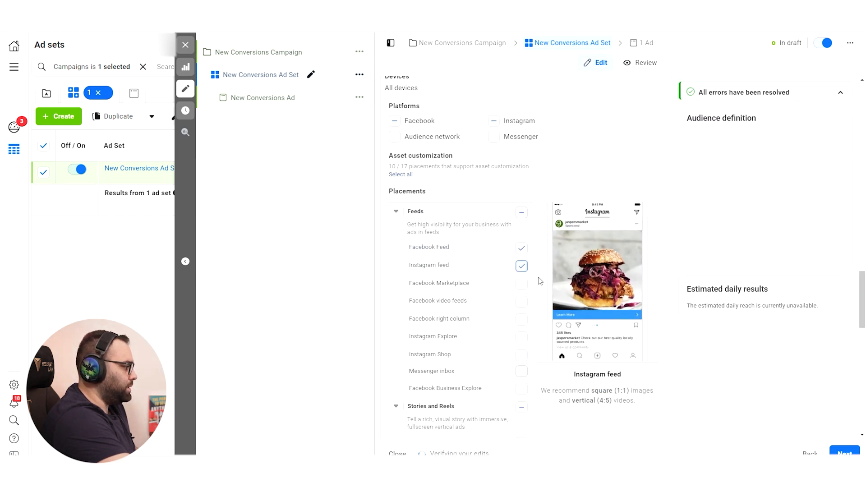
- Limit the Stories and Reels placements to Instagram Stories and Facebook Stories
scroll(538, 282, "down", 3)
left_click(522, 308)
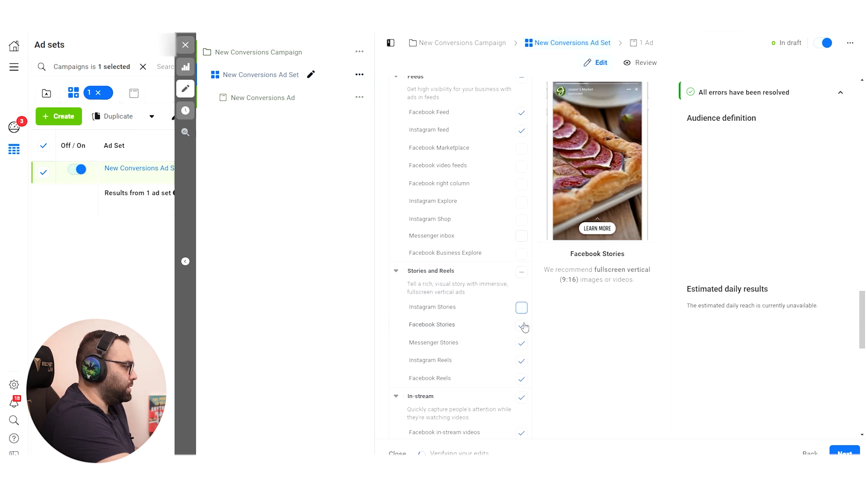
left_click(521, 325)
left_click(521, 343)
left_click(521, 360)
left_click(521, 379)
left_click(522, 308)
left_click(521, 325)
- Exclude the In-stream, Reels overlay, Search and In-article placement groups
scroll(538, 355, "down", 3)
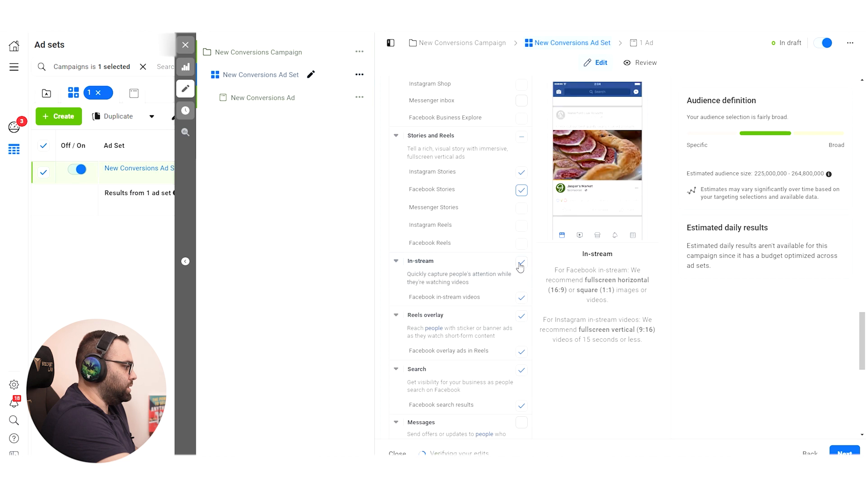
left_click(521, 261)
left_click(522, 316)
scroll(571, 355, "down", 4)
left_click(522, 189)
left_click(521, 294)
- Expand the additional Optimization & delivery options to view the attribution and charging settings
scroll(569, 340, "down", 4)
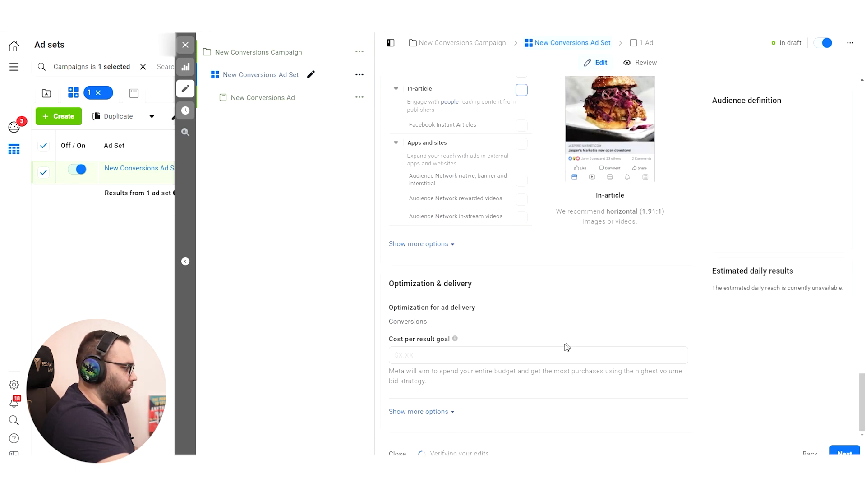
left_click(417, 412)
scroll(544, 360, "down", 1)
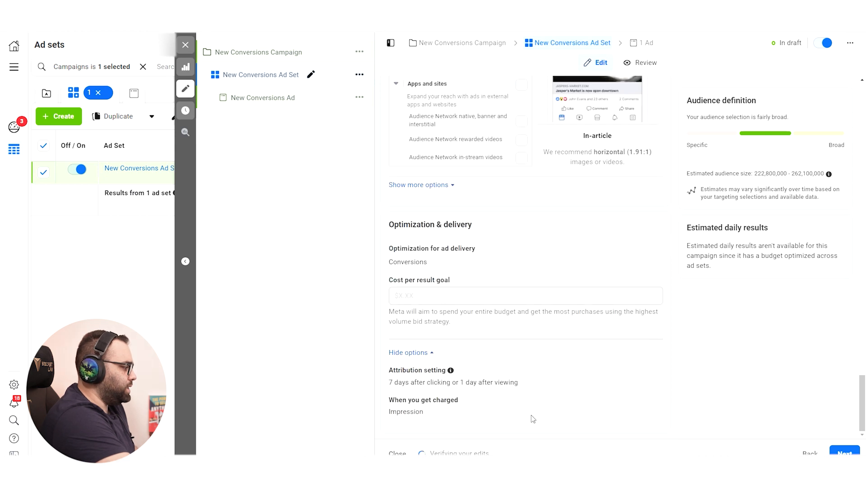
- Turn on Dynamic creative for the ad set and accept its conditions
scroll(532, 189, "up", 15)
scroll(525, 178, "up", 8)
scroll(580, 210, "down", 3)
scroll(640, 220, "up", 1)
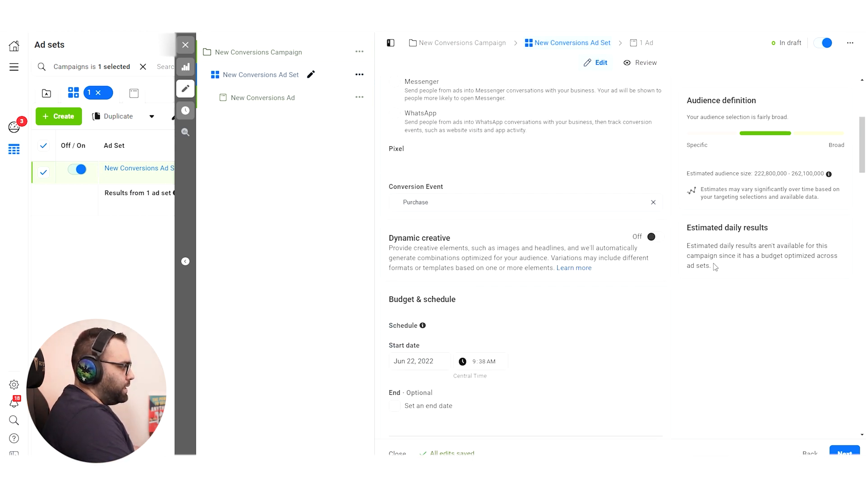
left_click(654, 237)
left_click(543, 256)
- Choose manual placements for the dynamic creative ad set and clear the Audience network and Facebook platforms
scroll(604, 230, "down", 10)
scroll(608, 230, "down", 3)
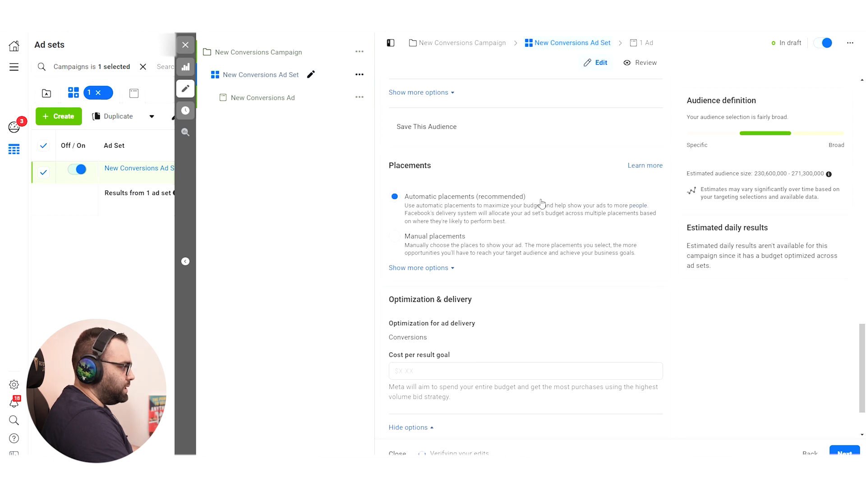
left_click(395, 238)
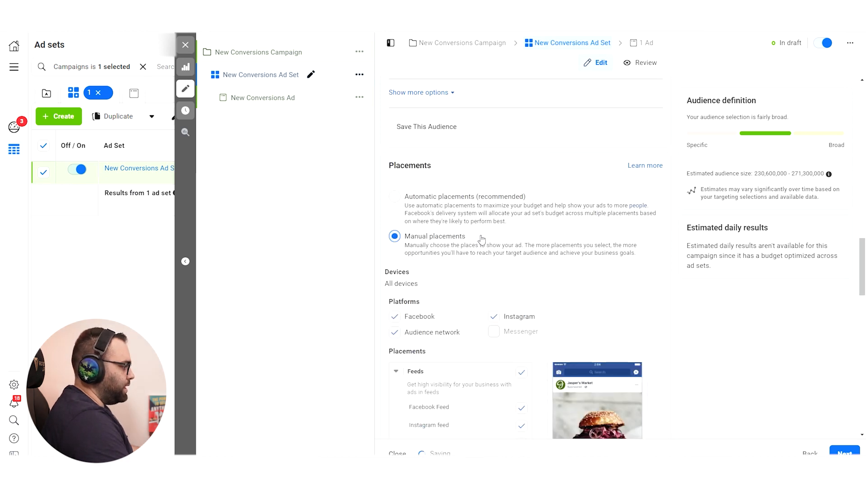
scroll(395, 271, "down", 1)
left_click(395, 289)
left_click(395, 271)
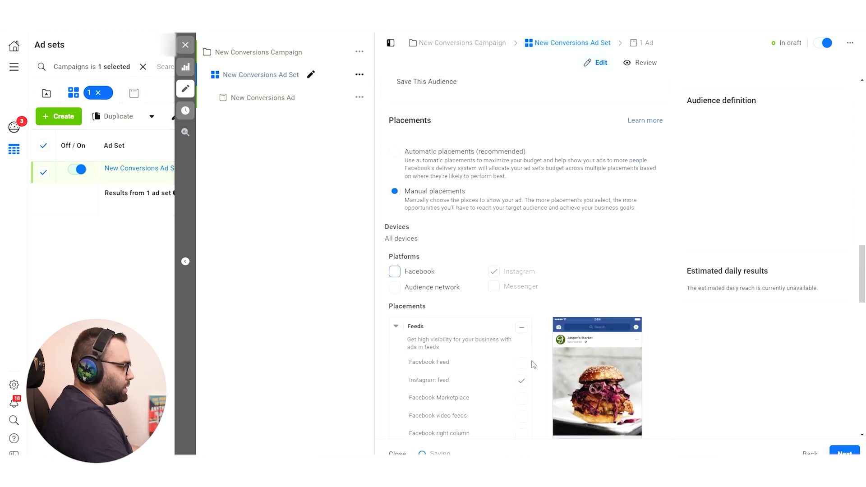
- Restrict the placements to Facebook Feed, Instagram feed, Instagram Stories and Facebook Stories
left_click(521, 363)
left_click(521, 380)
scroll(543, 333, "down", 4)
scroll(544, 334, "down", 1)
left_click(521, 330)
scroll(586, 356, "down", 10)
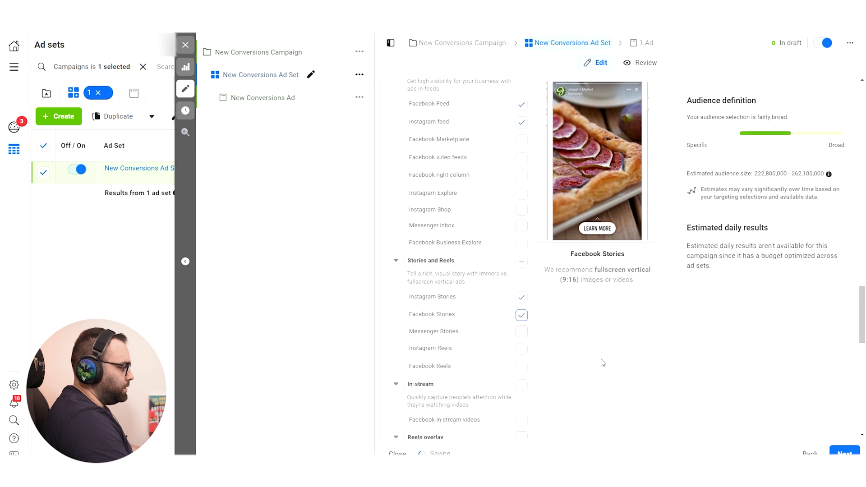
scroll(572, 345, "down", 3)
scroll(573, 345, "up", 9)
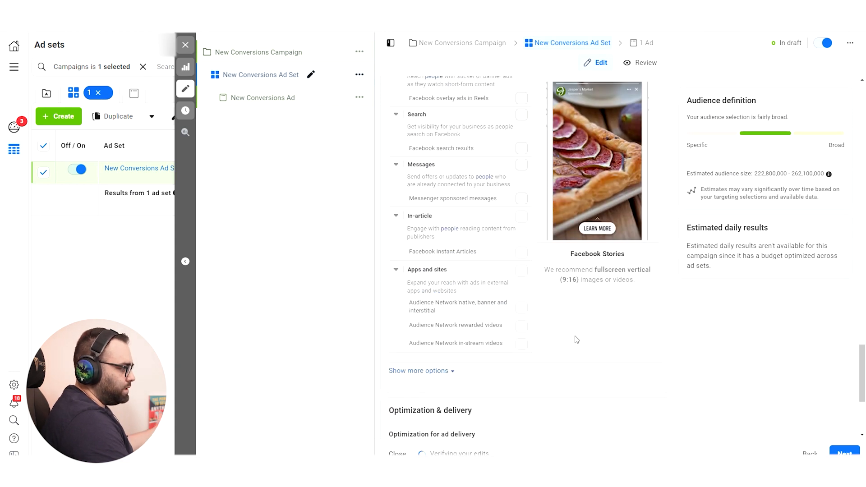
scroll(576, 350, "up", 2)
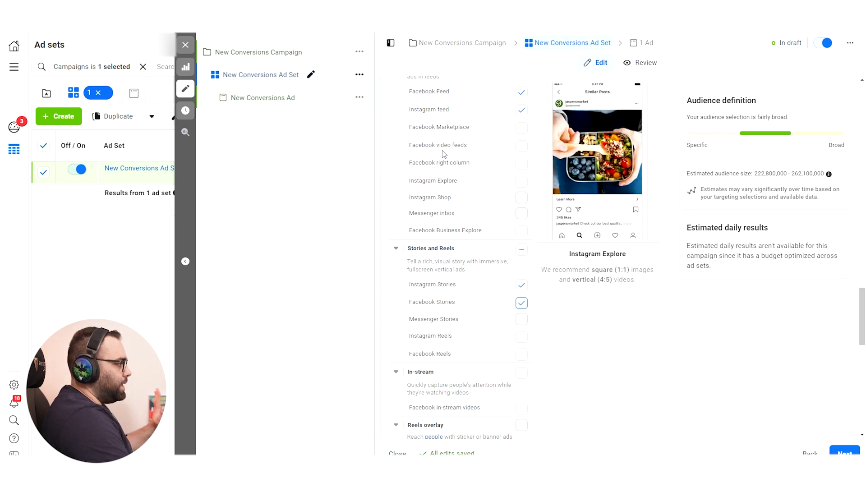
left_click(272, 102)
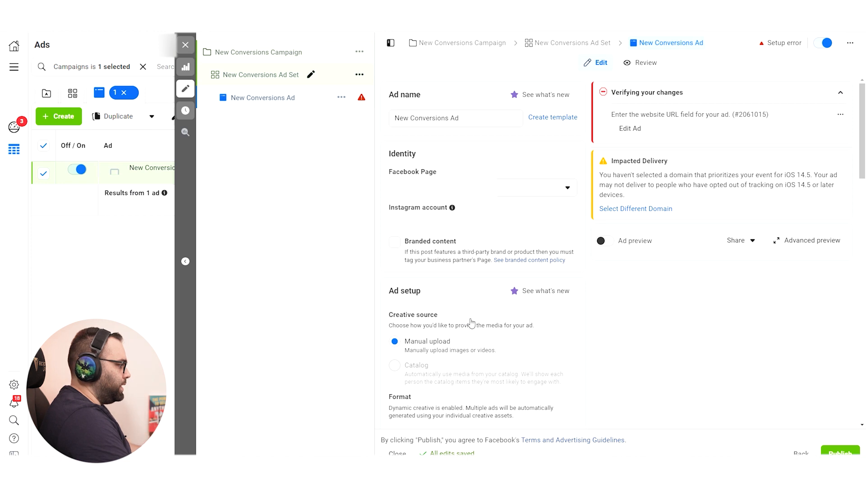
scroll(467, 321, "down", 10)
left_click(472, 303)
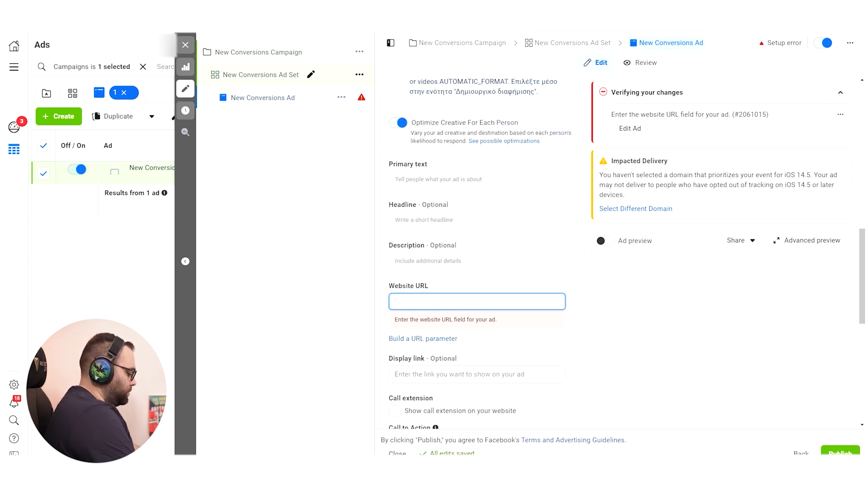
type("www.google.com")
left_click(504, 283)
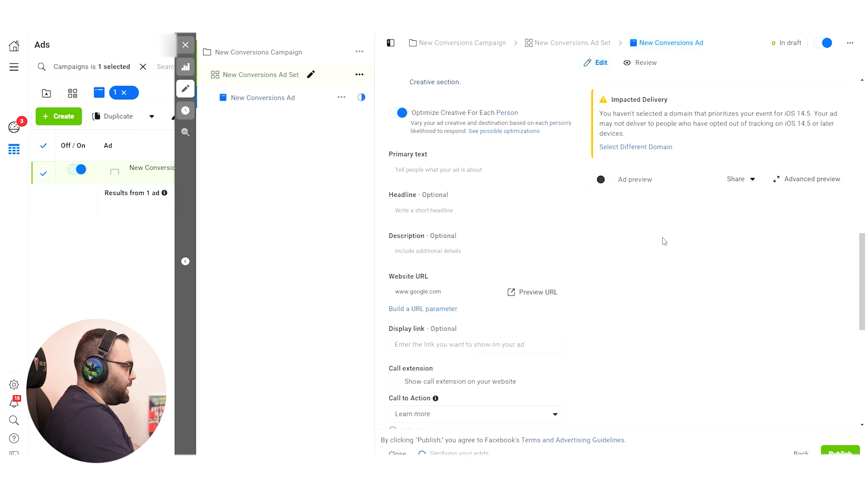
- Change the dynamic creative ad's format to Carousel
scroll(531, 277, "up", 3)
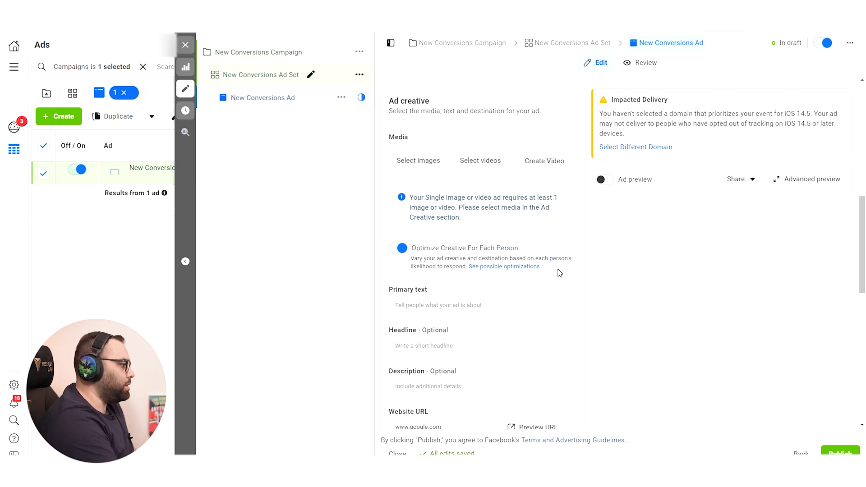
scroll(603, 251, "up", 4)
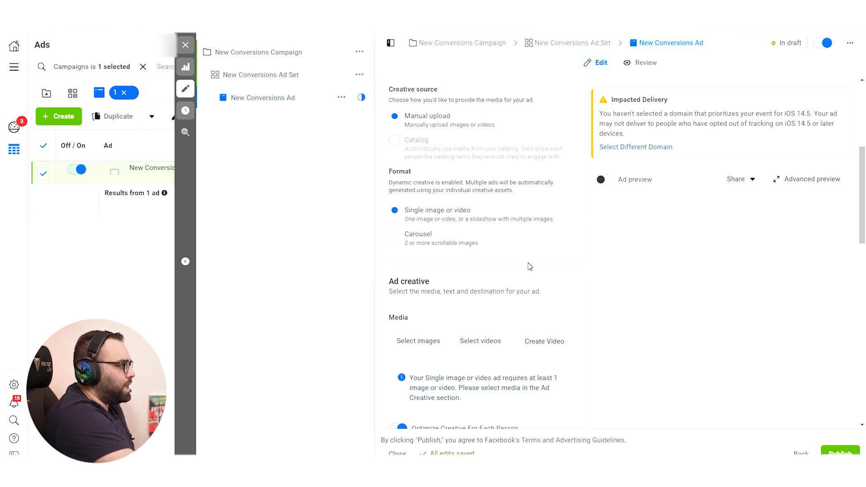
left_click(392, 239)
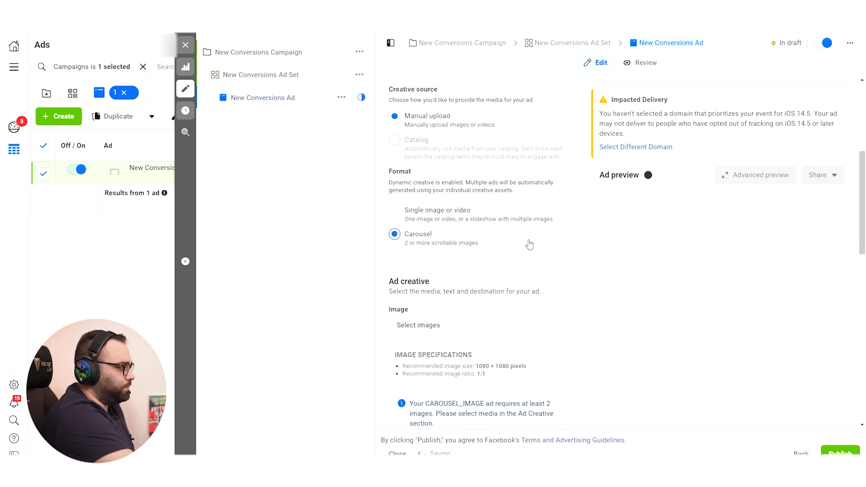
scroll(553, 232, "down", 3)
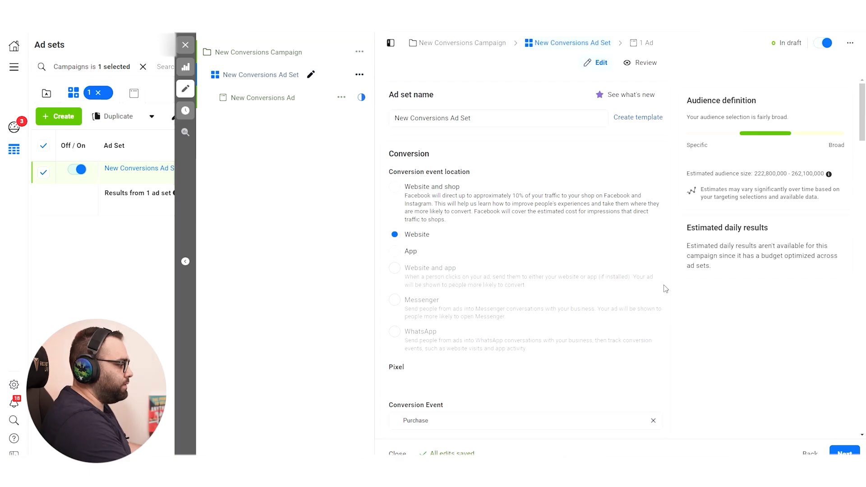
- Turn off Dynamic creative in the ad set and accept the deletion of extra creative assets
scroll(666, 289, "down", 5)
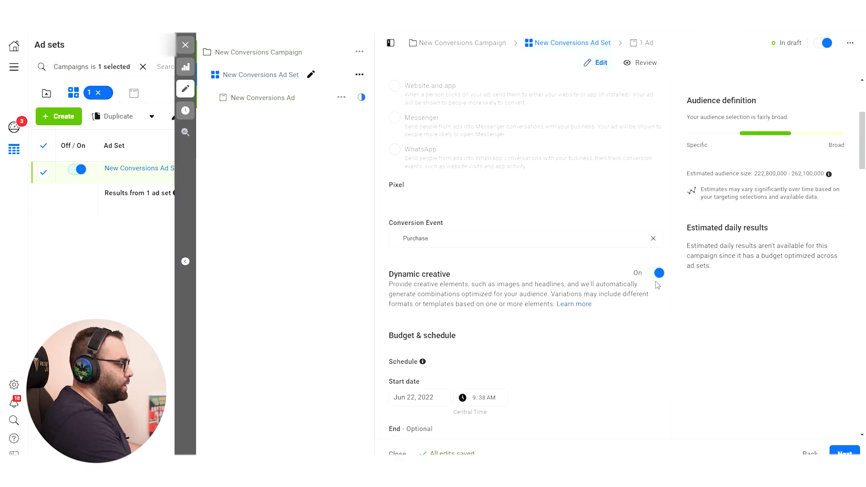
left_click(658, 230)
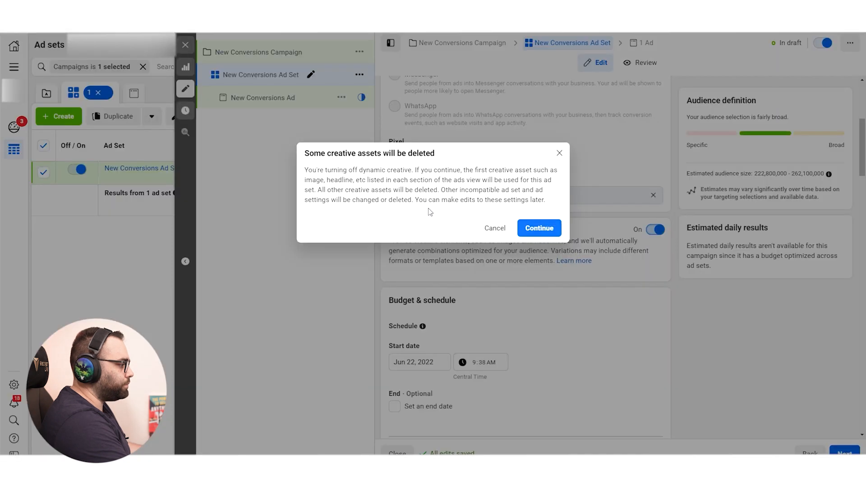
left_click(537, 231)
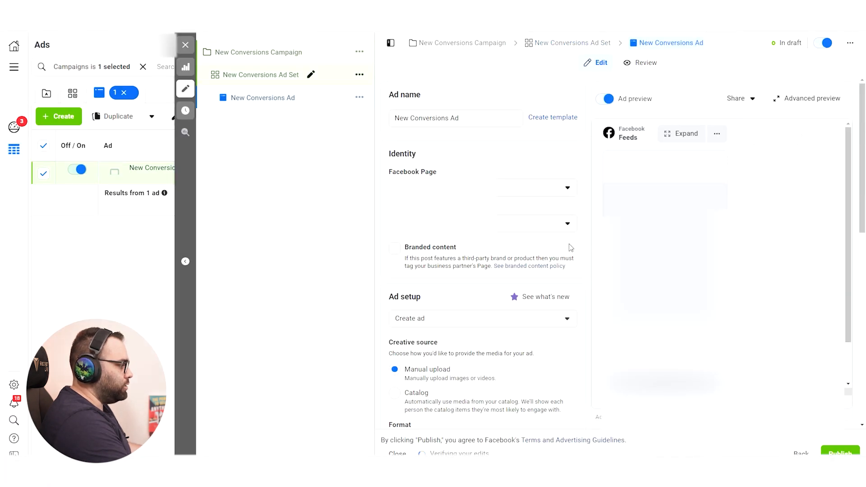
- Set the non-dynamic ad's format to Carousel and go to its Carousel cards section
scroll(558, 245, "down", 4)
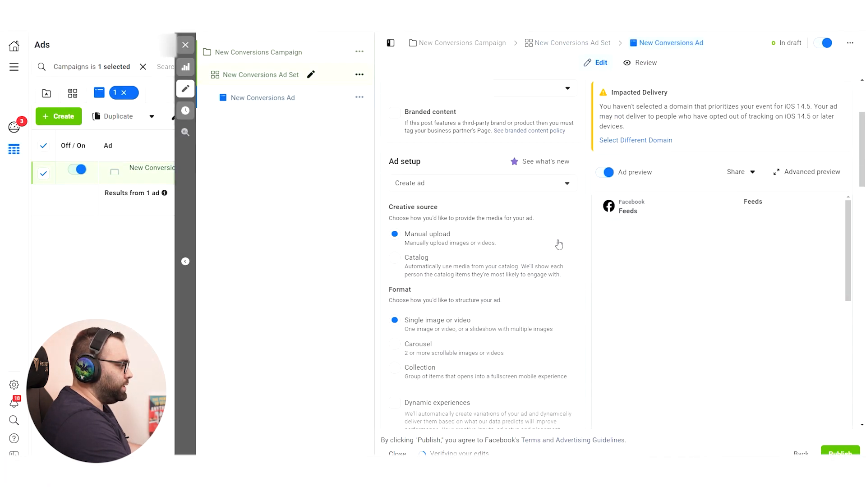
scroll(421, 225, "down", 2)
left_click(395, 209)
scroll(523, 255, "down", 3)
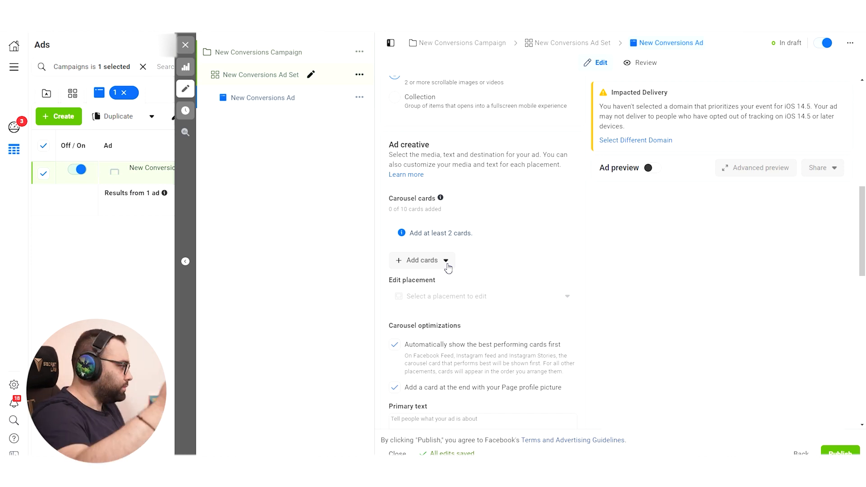
- Turn Dynamic creative back on in New Conversions Ad Set and return to the ad's creative section
left_click(260, 76)
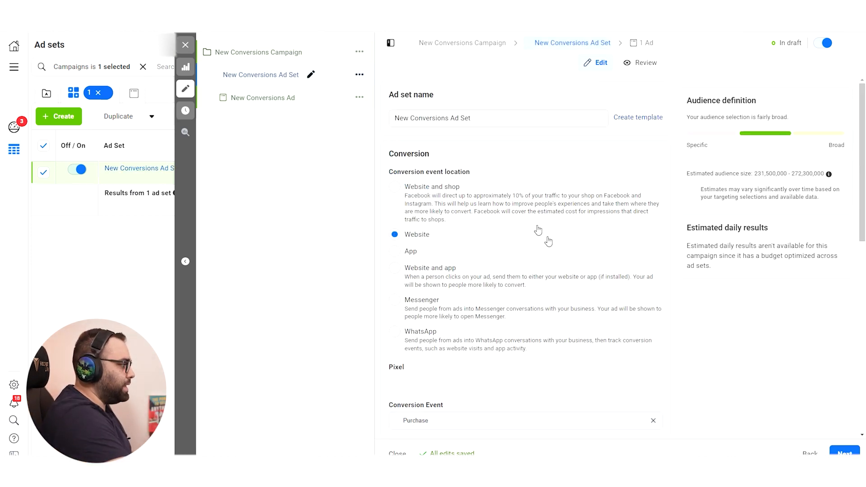
scroll(634, 293, "down", 5)
left_click(651, 185)
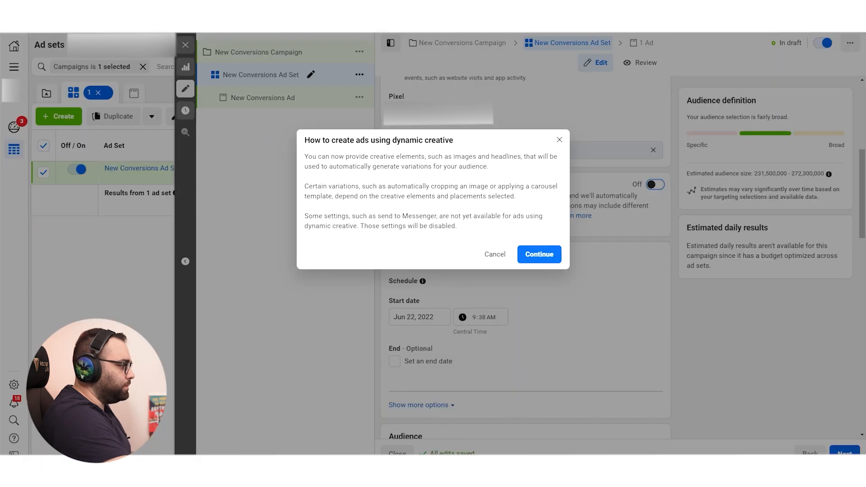
left_click(535, 254)
left_click(260, 98)
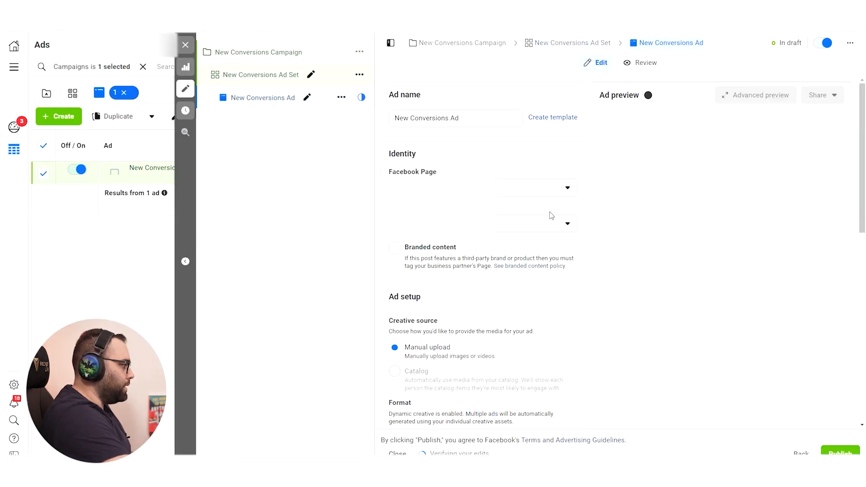
scroll(545, 239, "down", 10)
scroll(543, 231, "up", 1)
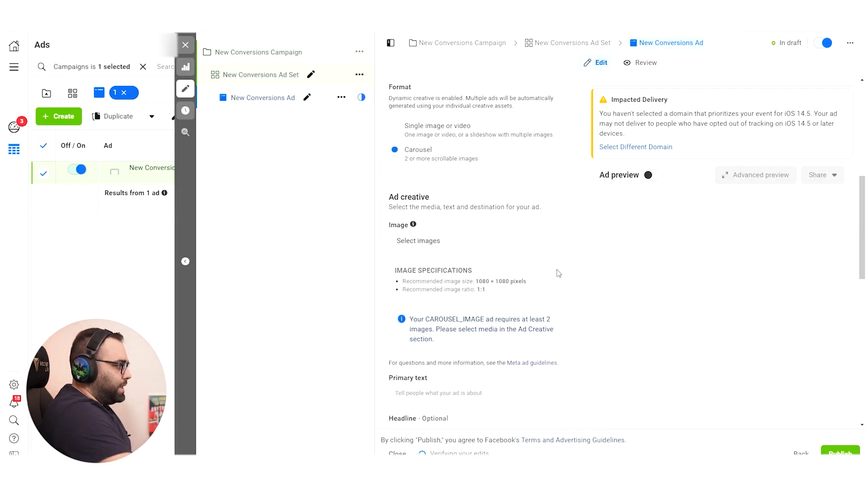